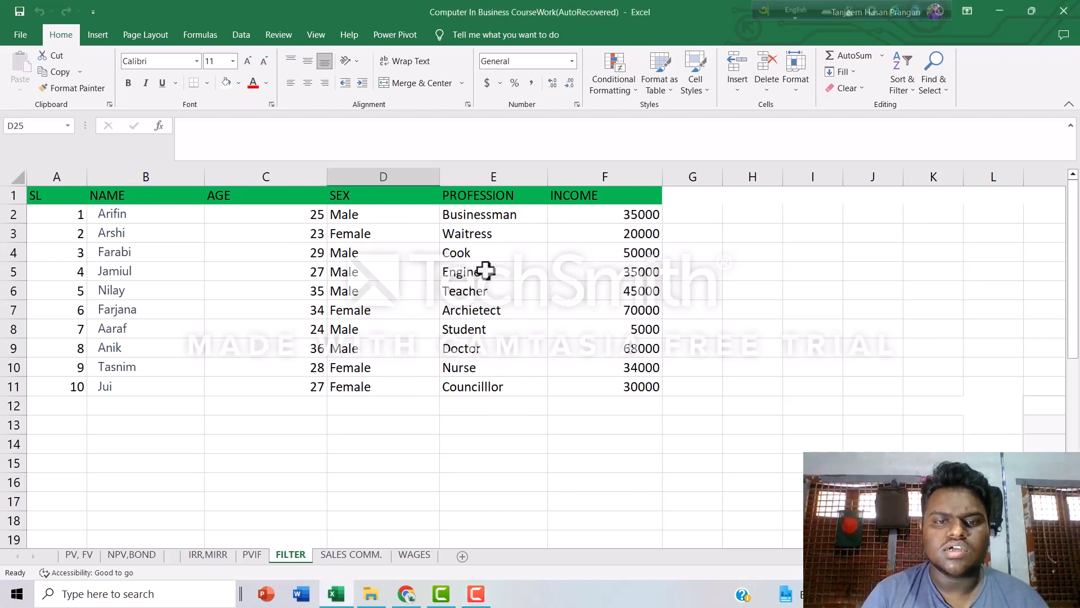
pyautogui.click(487, 242)
pyautogui.moveTo(488, 242); pyautogui.dragTo(499, 346)
pyautogui.click(551, 253)
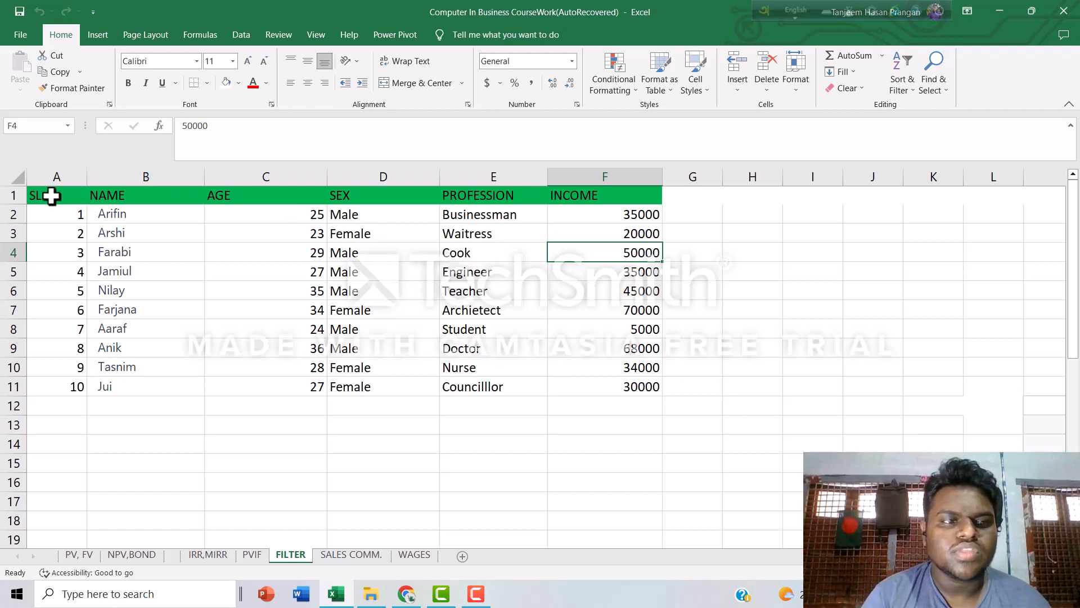
# - Apply a filter to the header row of the data table in A1:F11
pyautogui.moveTo(51, 195)
pyautogui.mouseDown()
pyautogui.moveTo(434, 335)
pyautogui.moveTo(629, 381)
pyautogui.mouseUp()
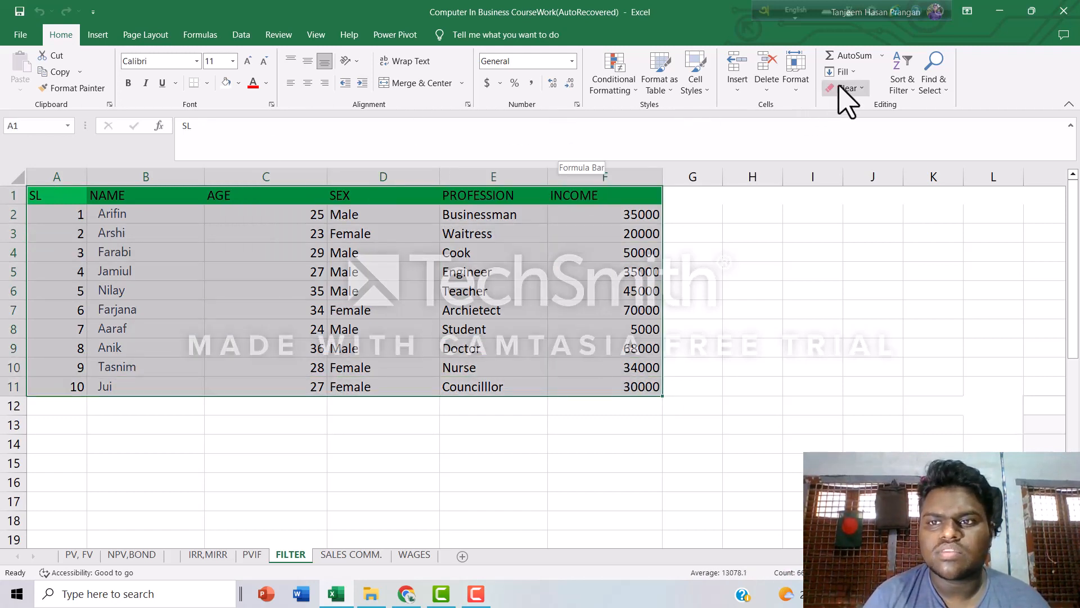
pyautogui.click(904, 71)
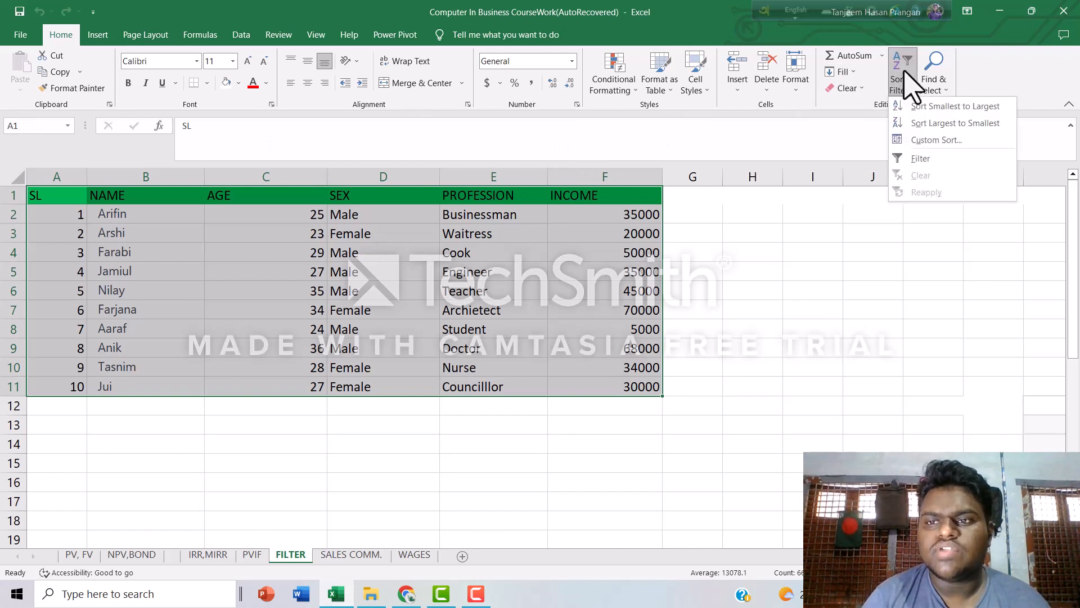
pyautogui.click(917, 159)
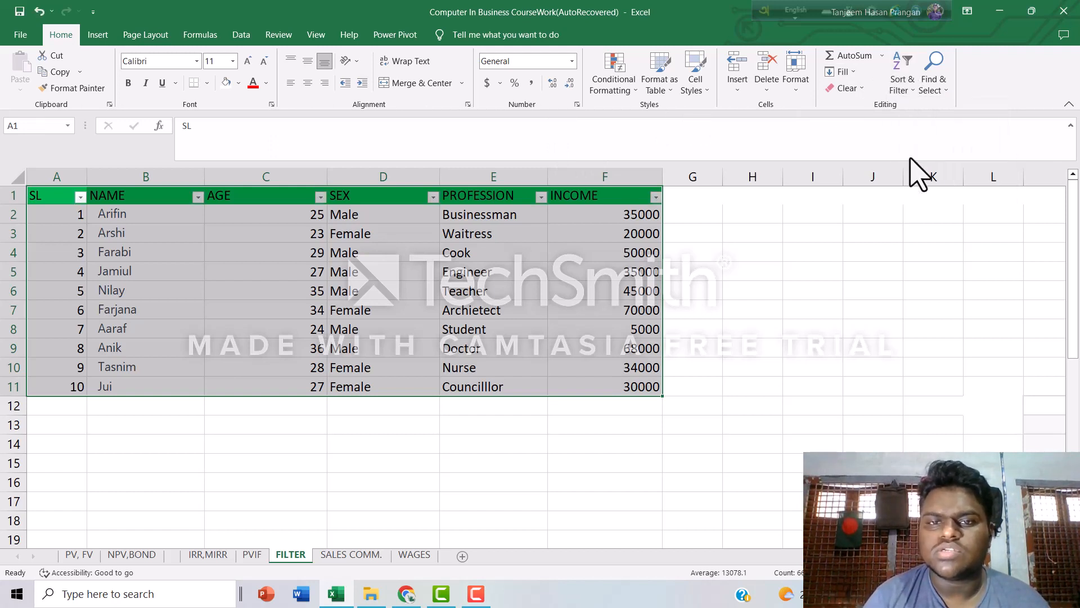
pyautogui.click(764, 314)
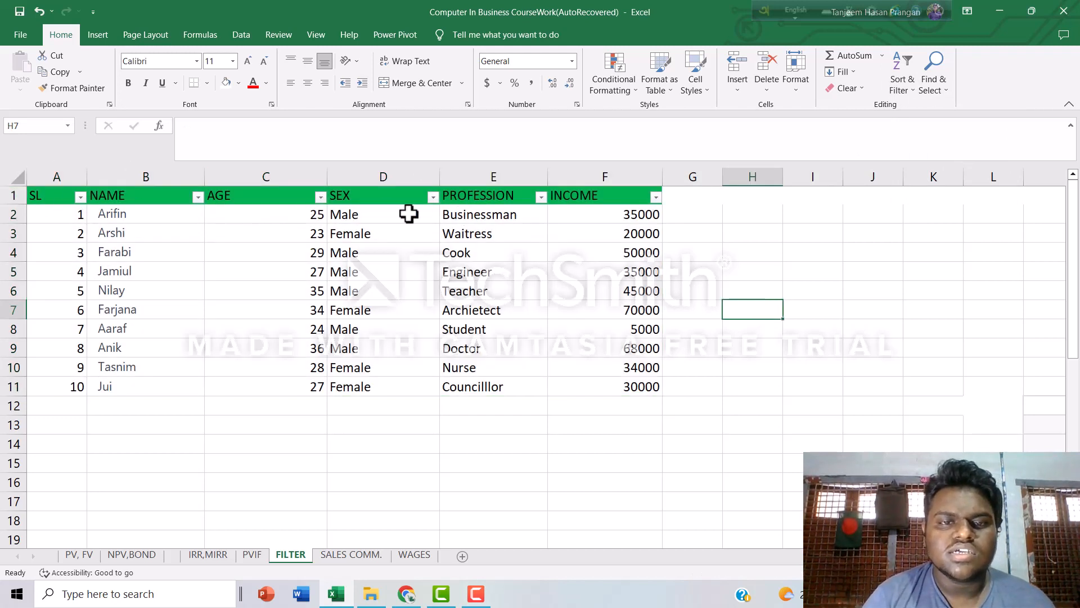
# - Filter the SEX column of the upper table to show only Male records
pyautogui.click(433, 196)
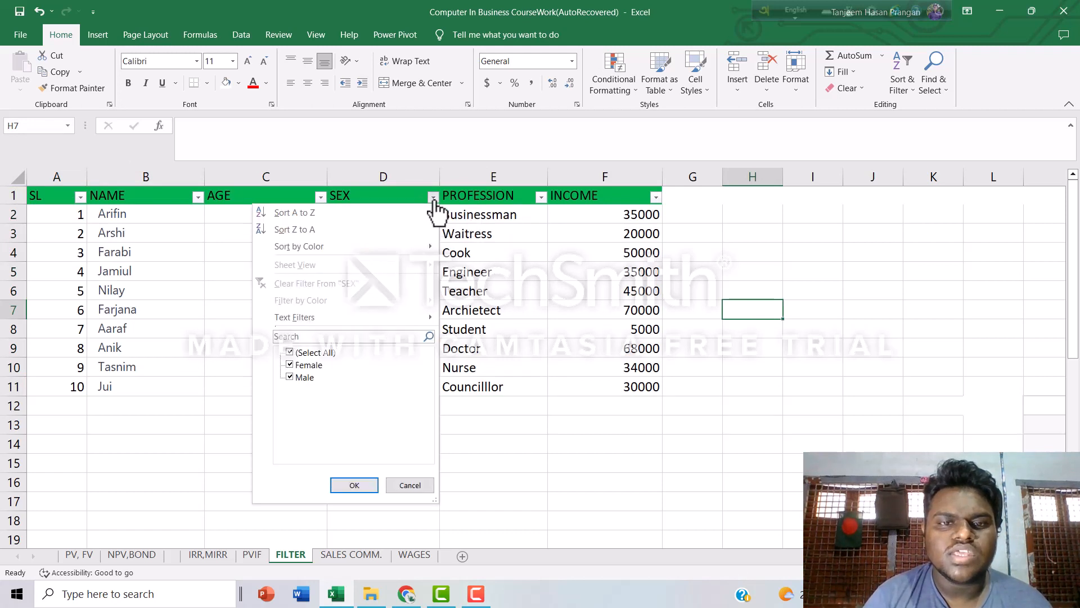
pyautogui.click(292, 365)
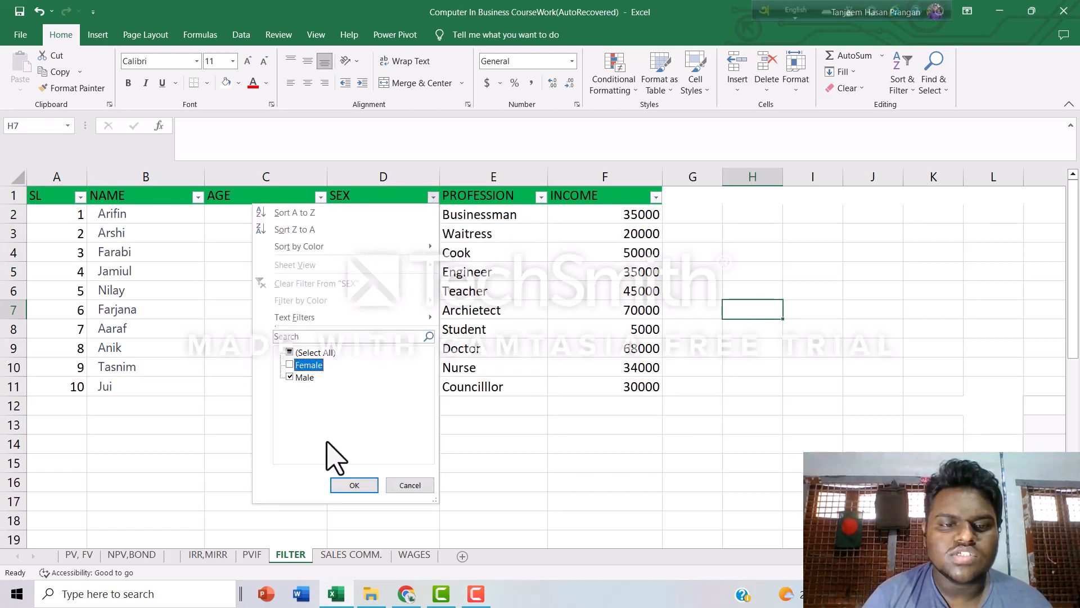
pyautogui.click(354, 485)
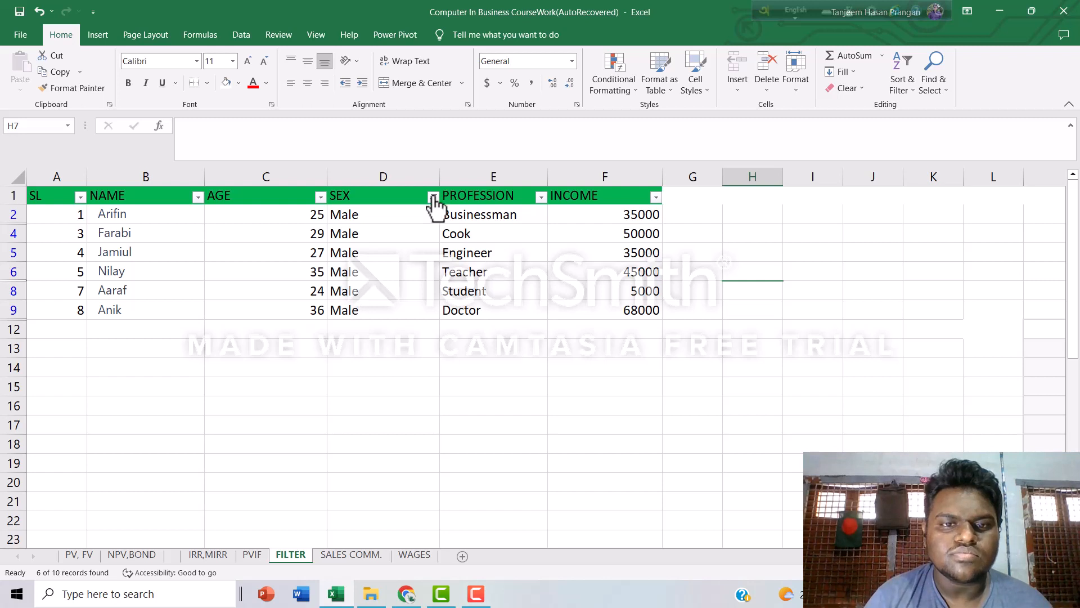
# - Filter the PROFESSION column of the upper table to show only Cook
pyautogui.click(541, 197)
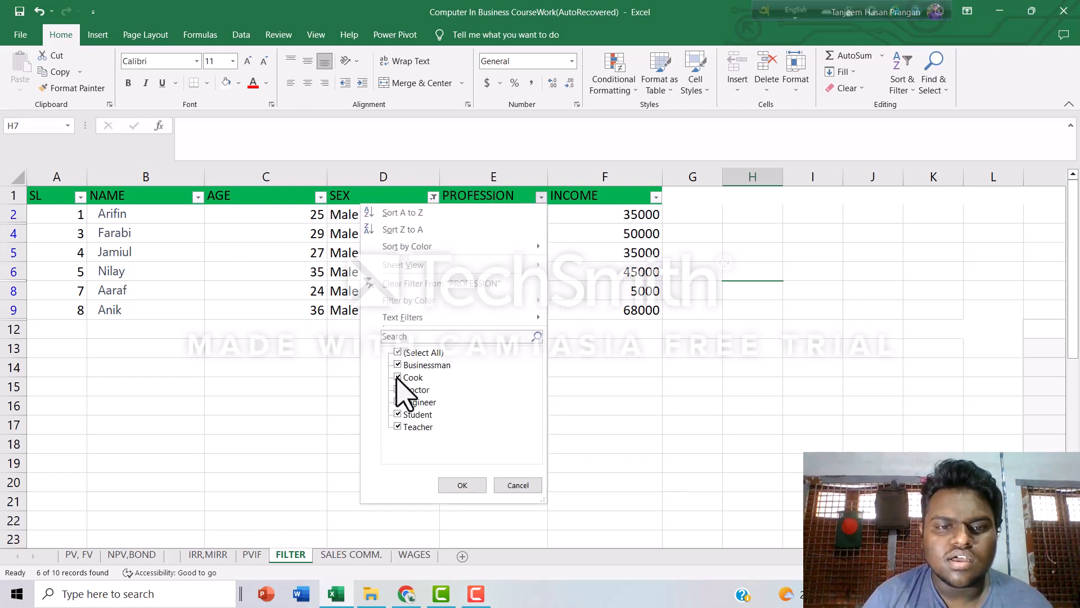
pyautogui.click(397, 377)
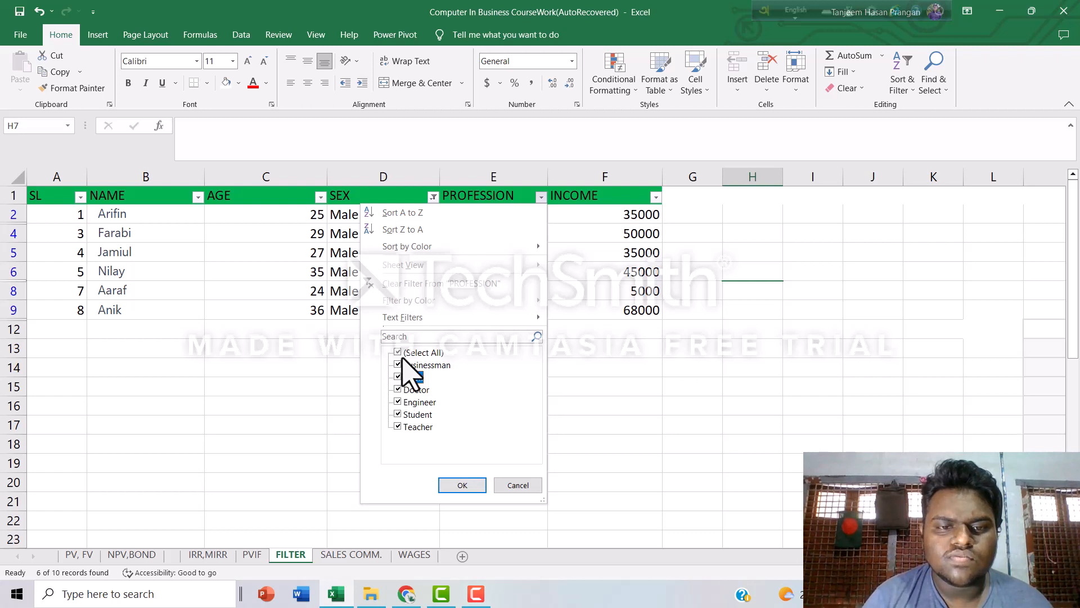
pyautogui.doubleClick(398, 352)
pyautogui.click(398, 377)
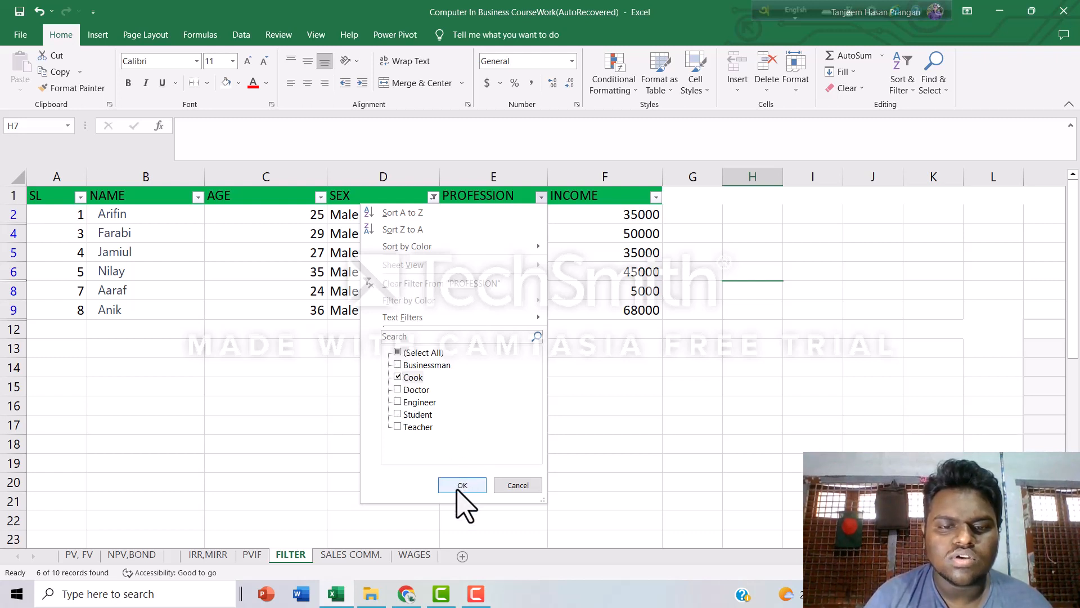
pyautogui.click(459, 486)
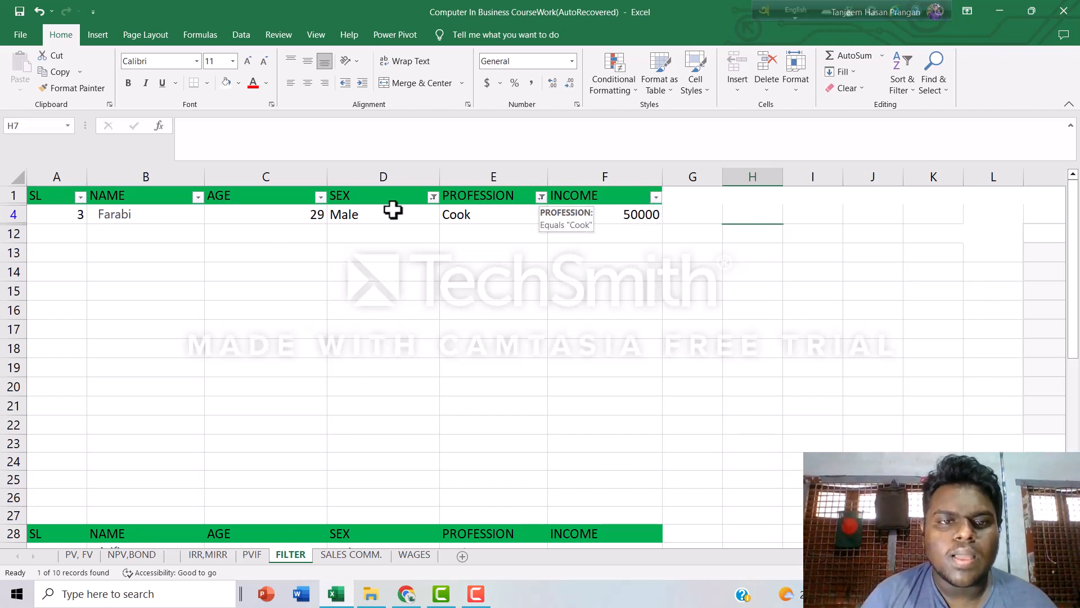
pyautogui.click(321, 198)
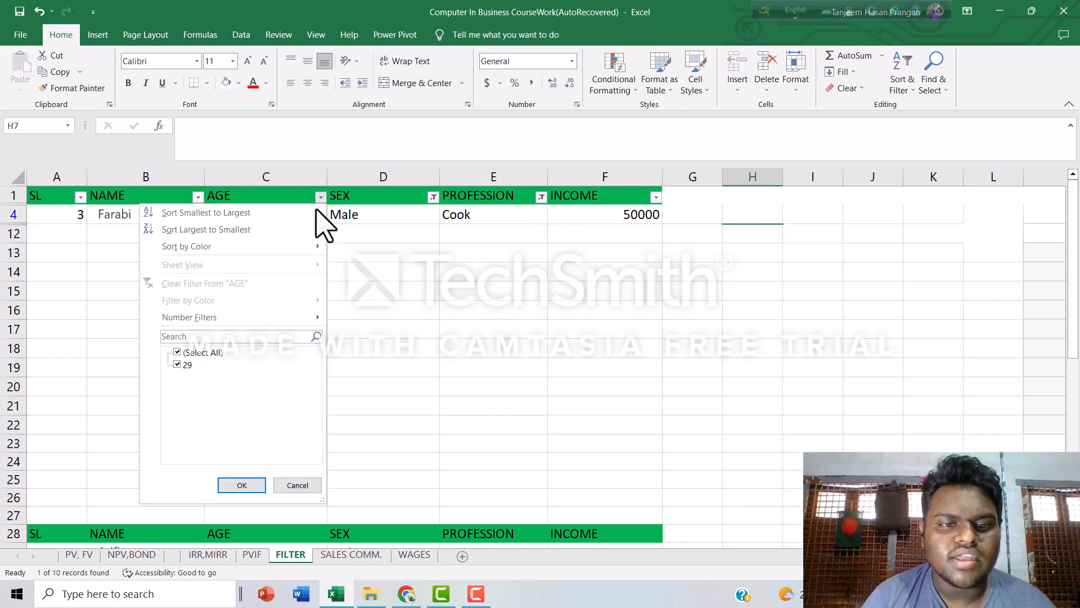
pyautogui.click(177, 353)
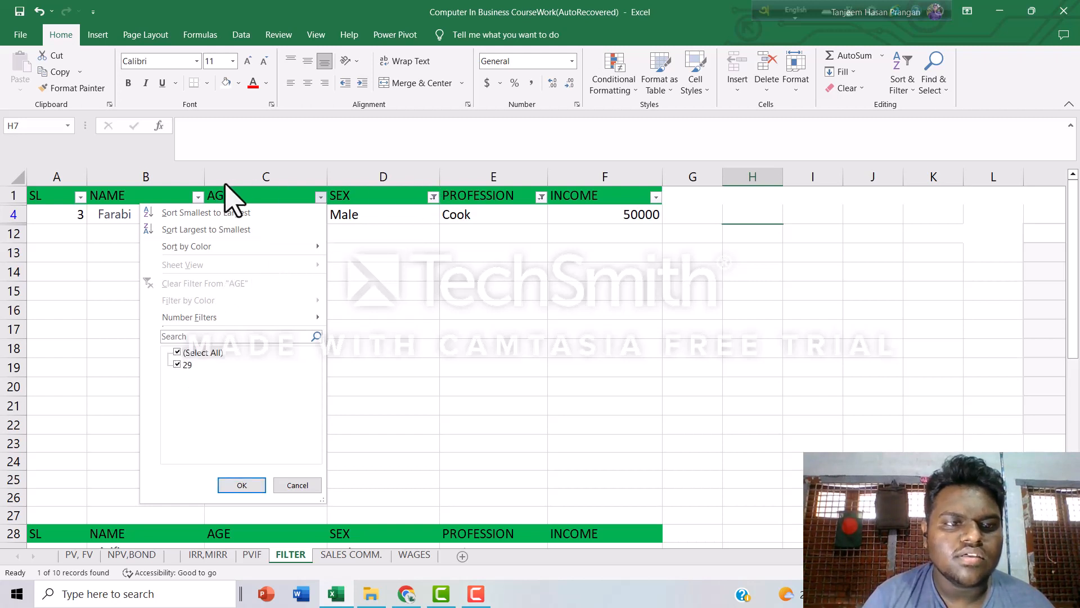
pyautogui.click(549, 212)
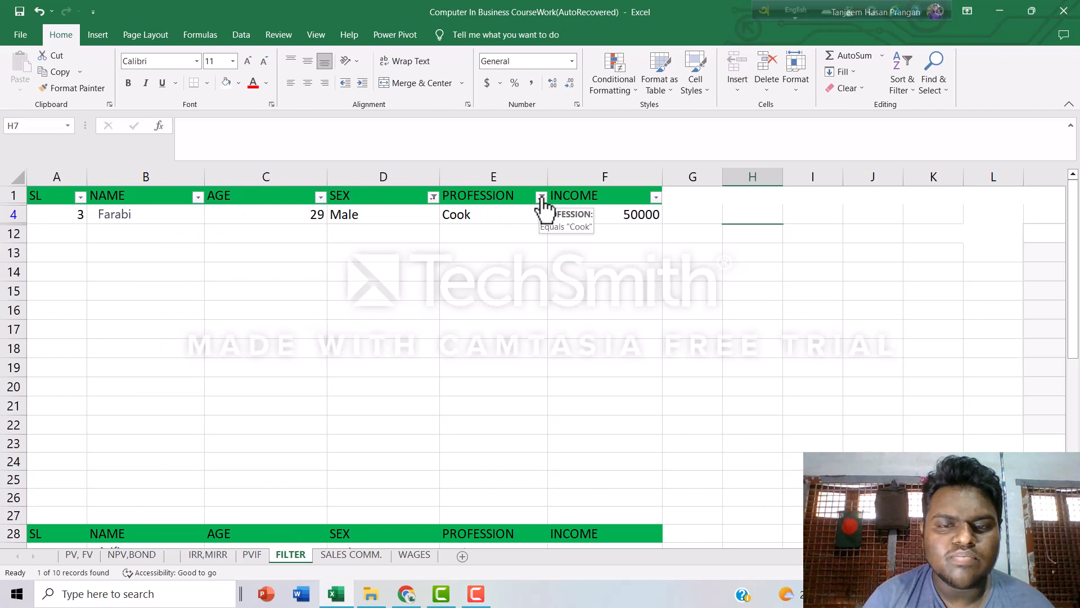
# - Reselect all values in the PROFESSION filter to show every profession again
pyautogui.click(541, 197)
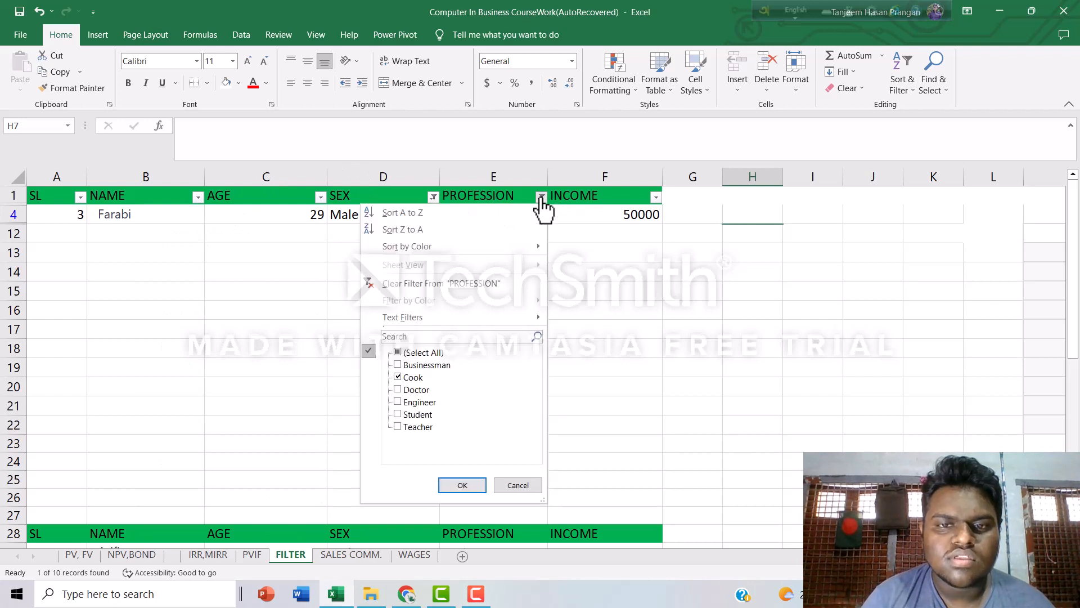
pyautogui.click(398, 352)
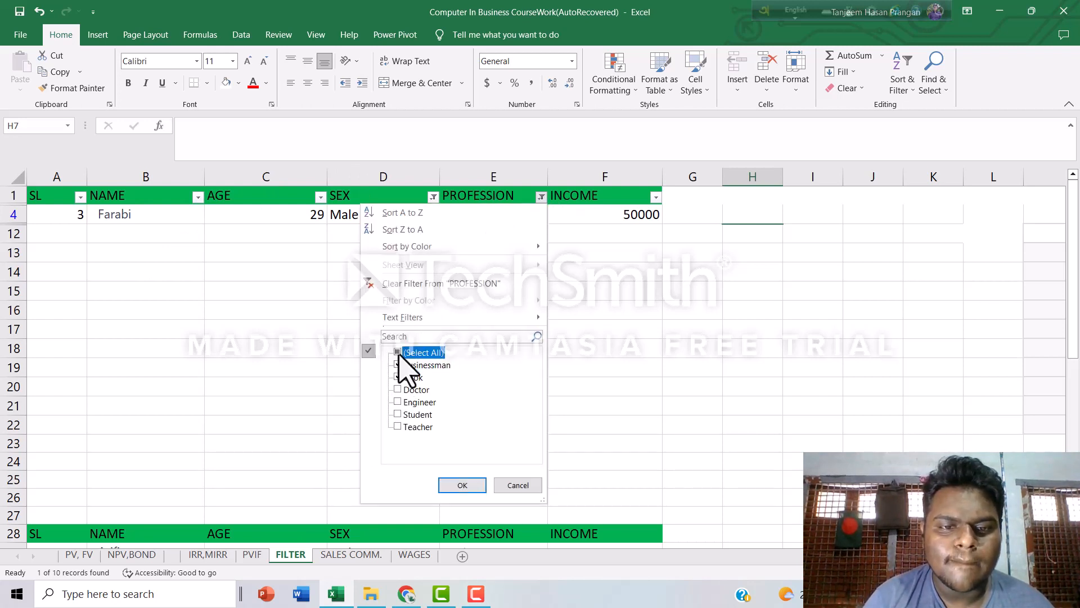
pyautogui.click(450, 485)
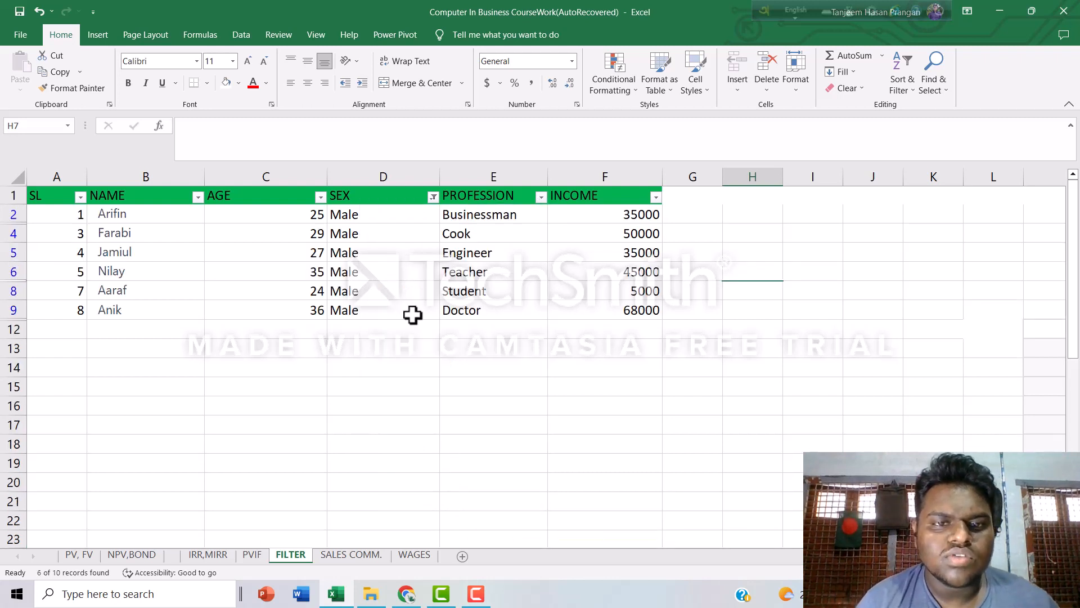
# - Filter the AGE column of the upper table to show only ages 35 and 36
pyautogui.click(321, 197)
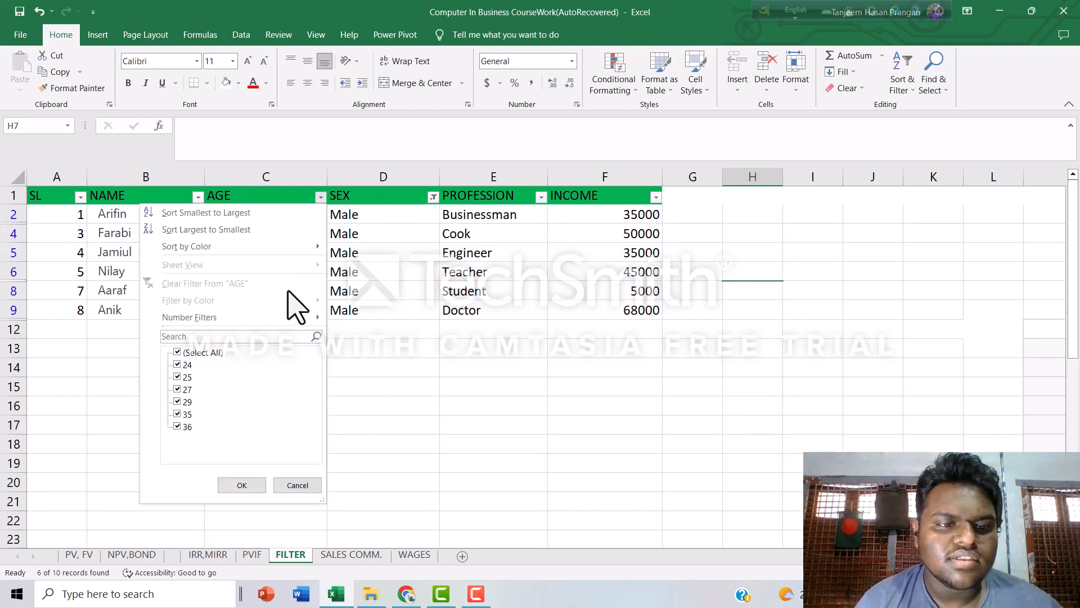
pyautogui.click(178, 354)
pyautogui.click(177, 426)
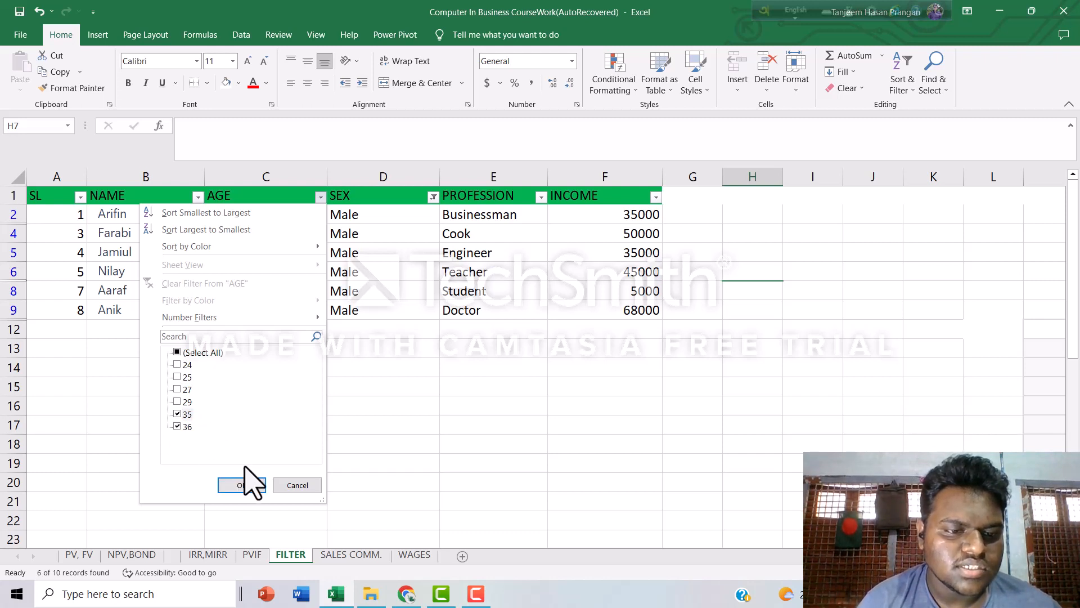
pyautogui.click(250, 483)
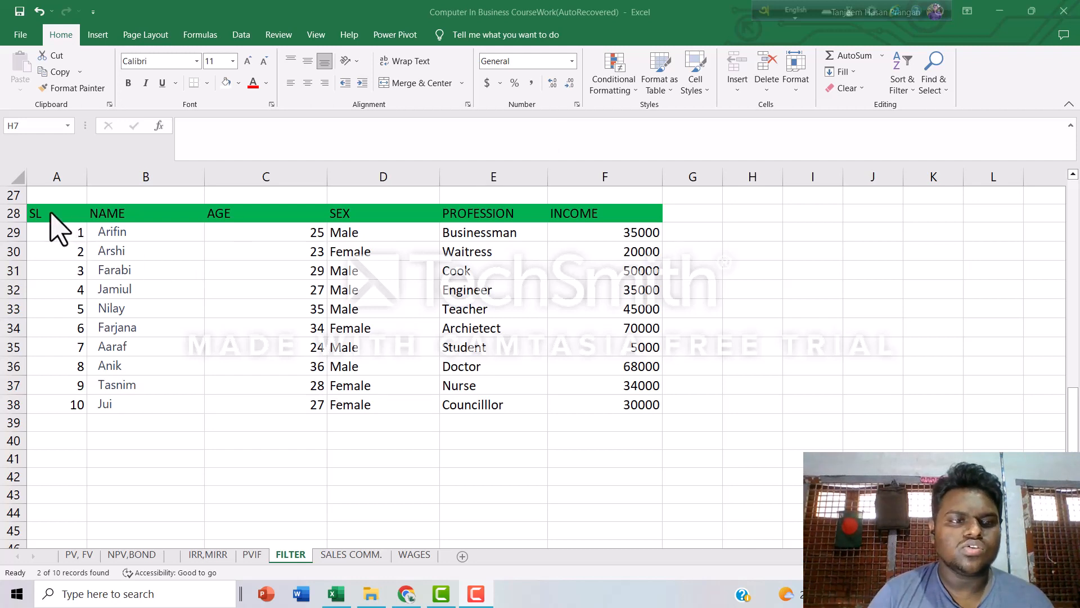
# - Create a PivotTable on a new worksheet from the lower data table, range A28:F38 of the FILTER sheet
pyautogui.click(257, 252)
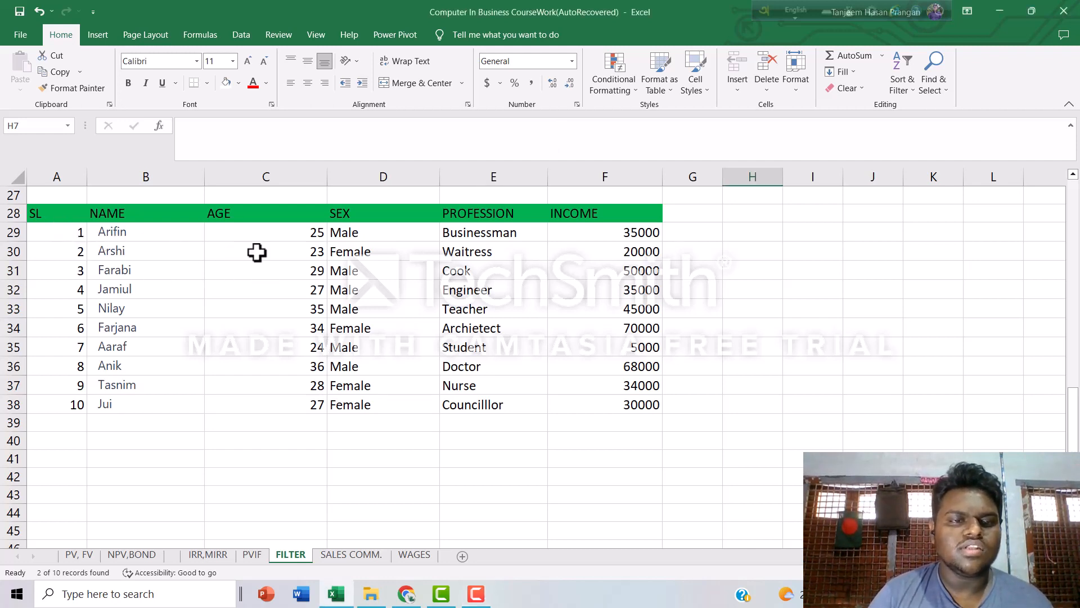
pyautogui.click(257, 252)
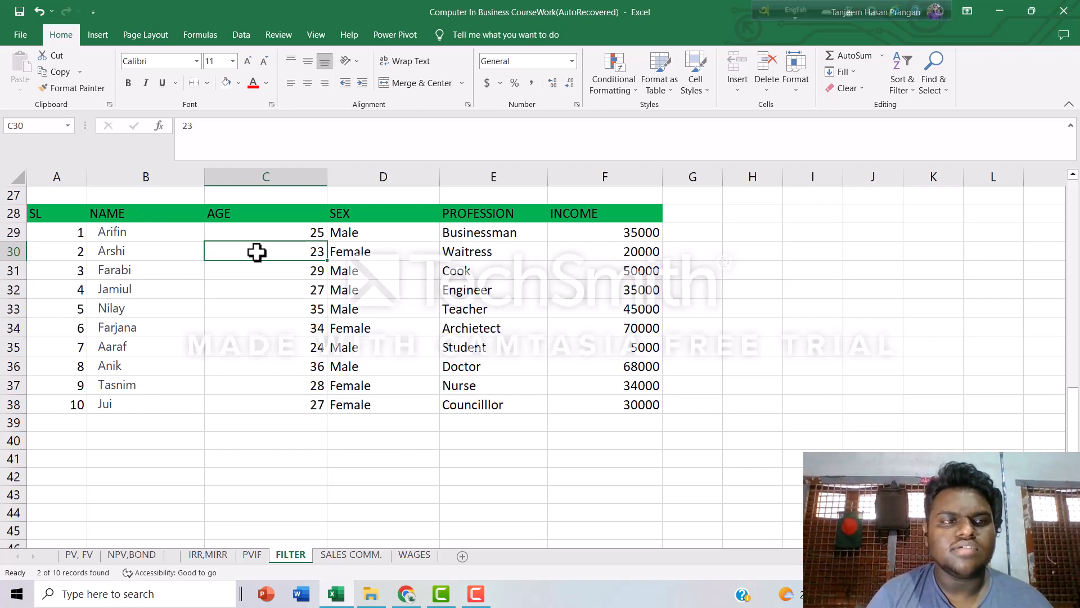
pyautogui.click(99, 36)
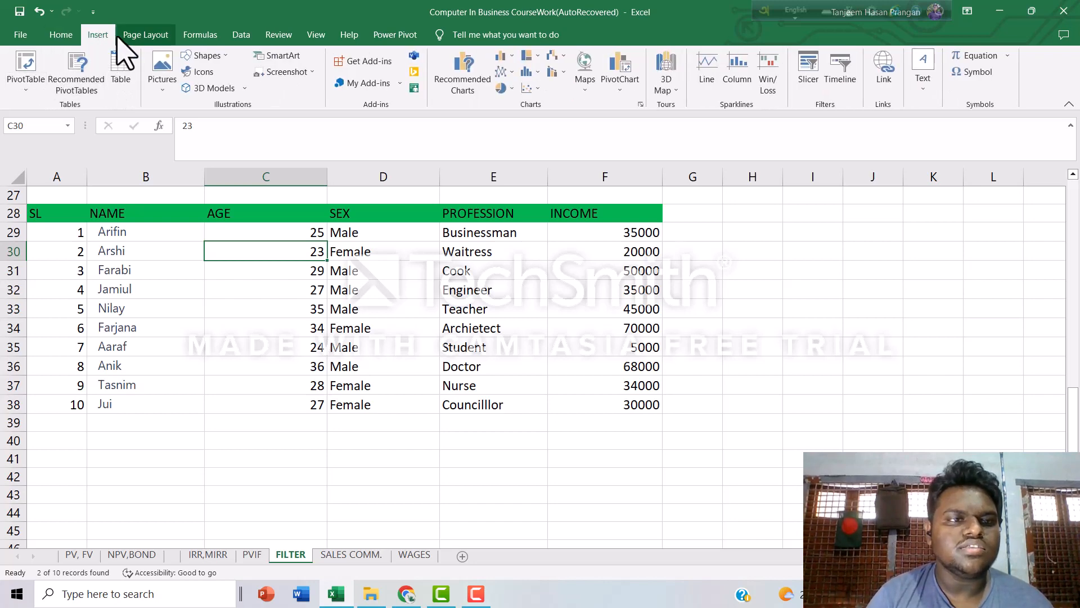
pyautogui.click(29, 67)
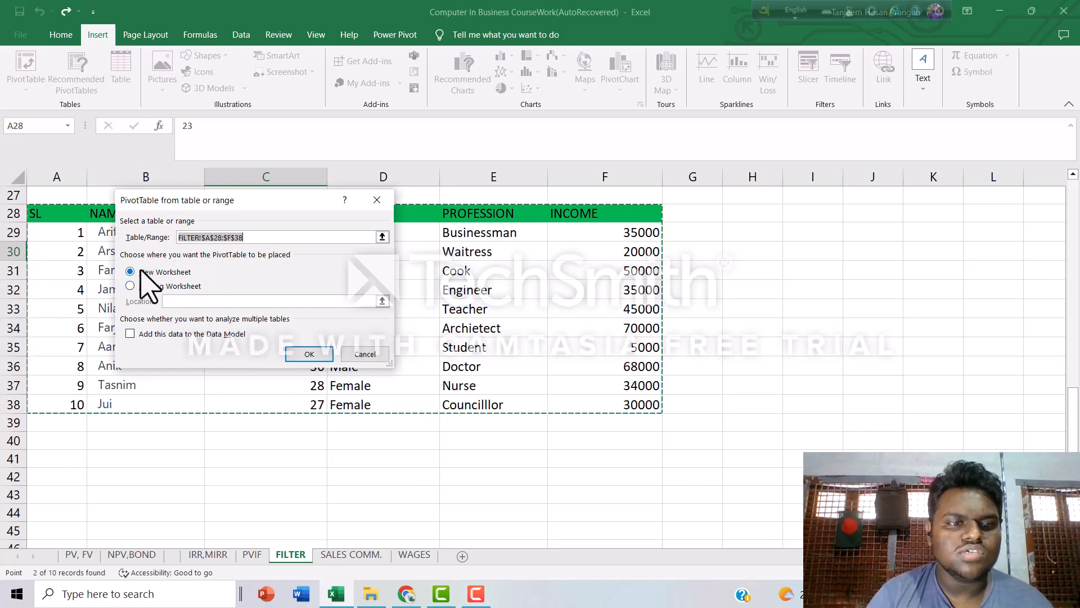
pyautogui.click(297, 355)
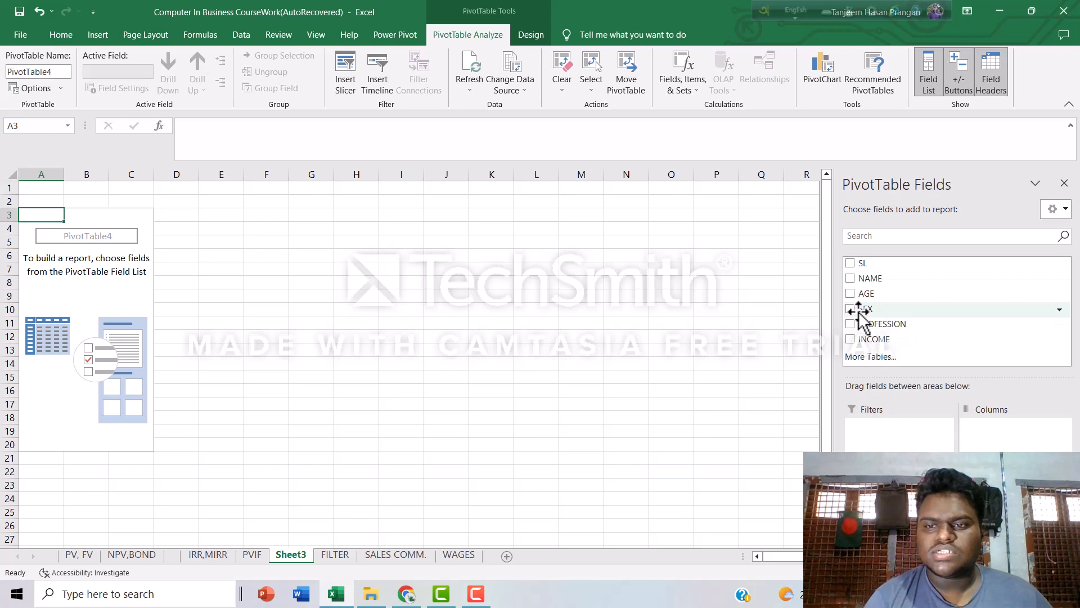
# - Build the PivotTable with SEX and PROFESSION as row labels and the sum of INCOME as values
pyautogui.moveTo(859, 315); pyautogui.dragTo(880, 514)
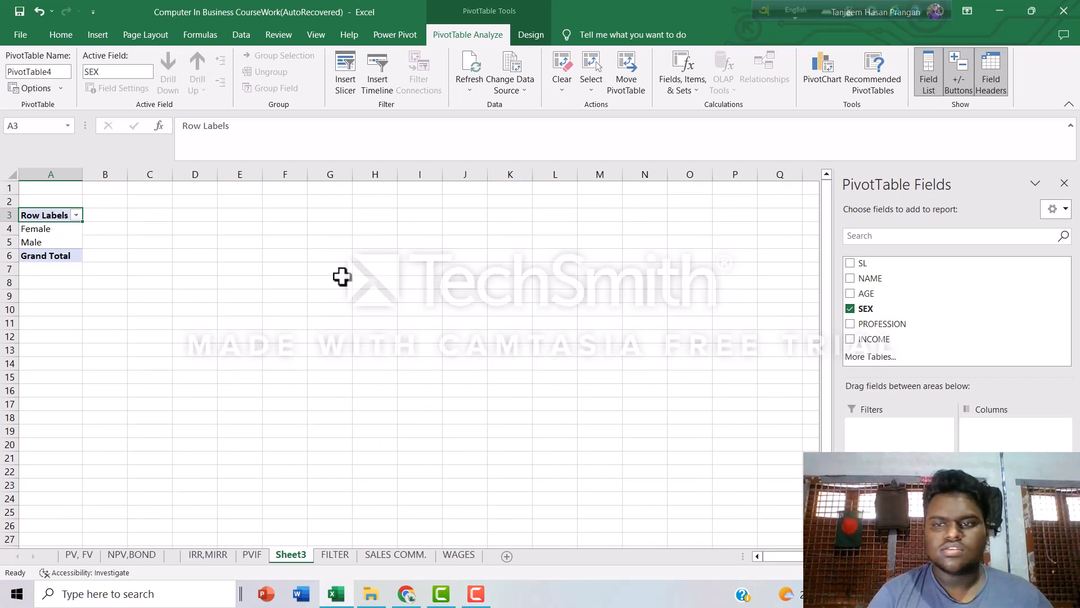
pyautogui.click(850, 325)
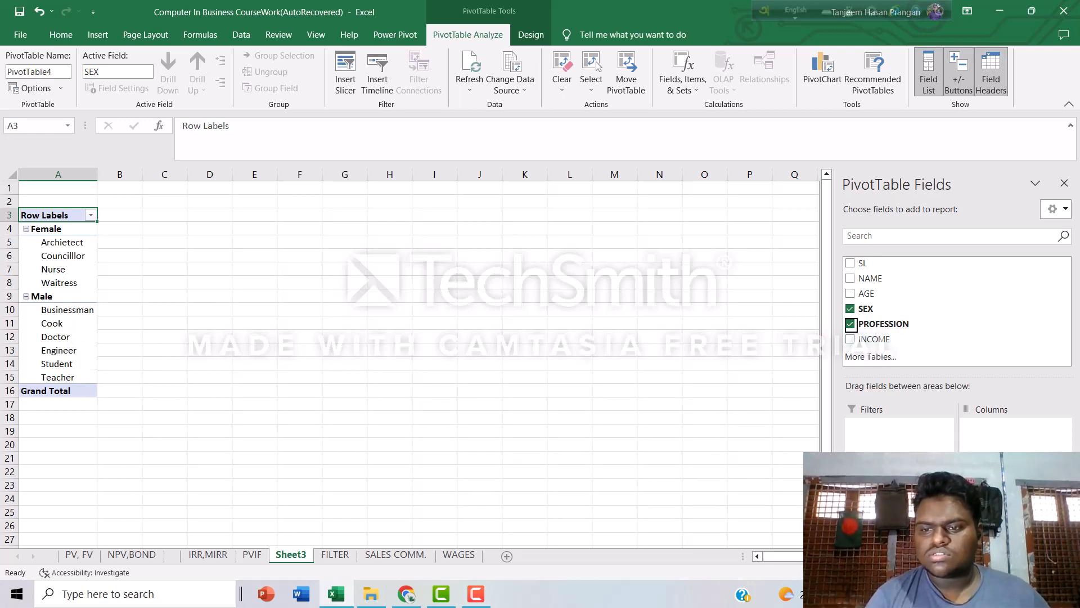
pyautogui.click(851, 340)
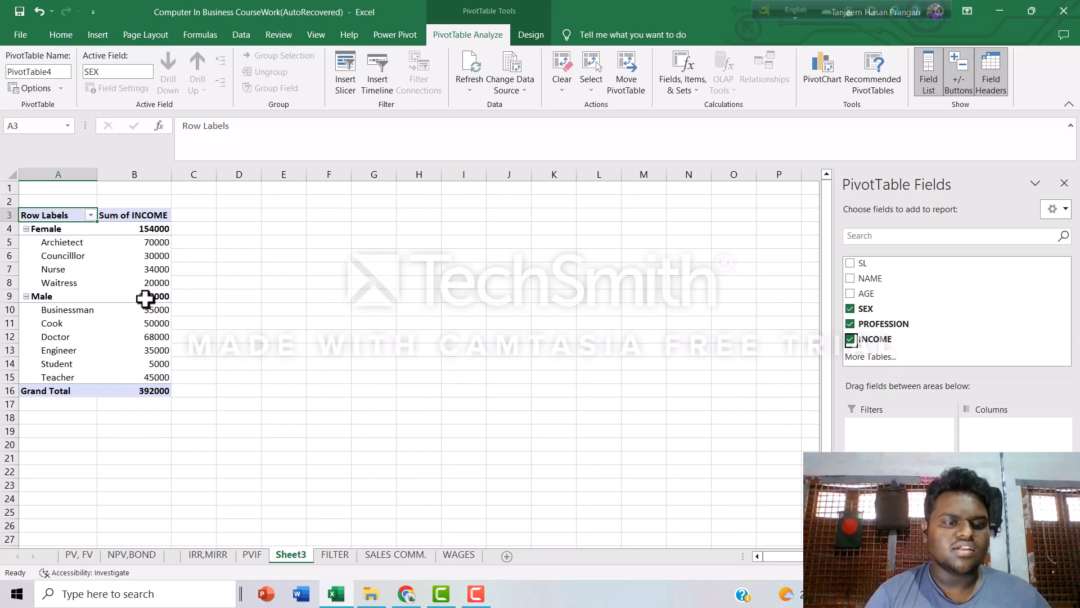
pyautogui.moveTo(146, 299)
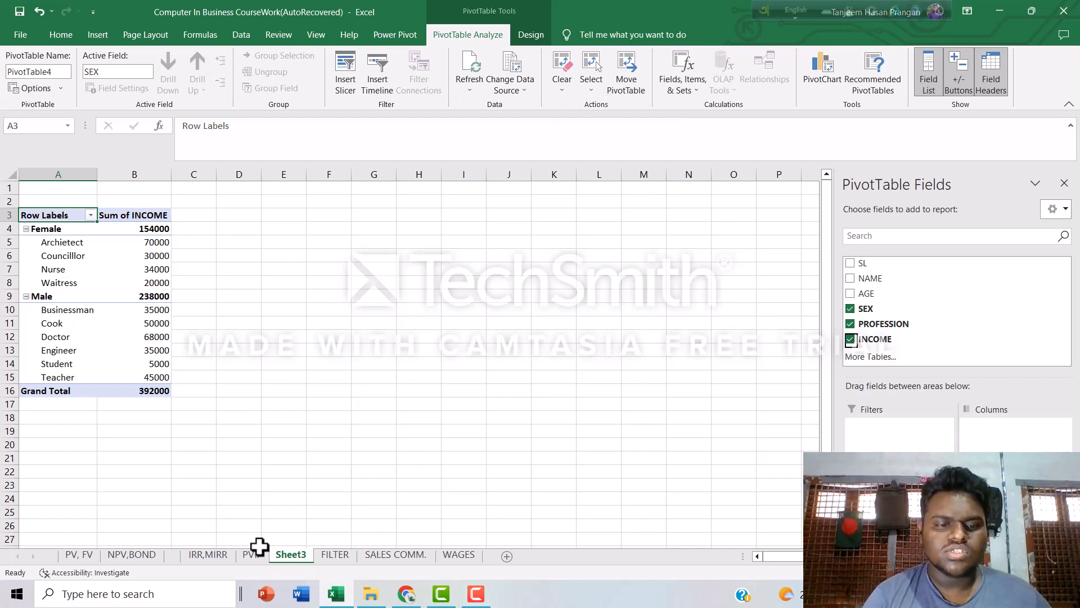
# - Return to the FILTER sheet and reselect all values in the upper table's SEX filter
pyautogui.click(339, 557)
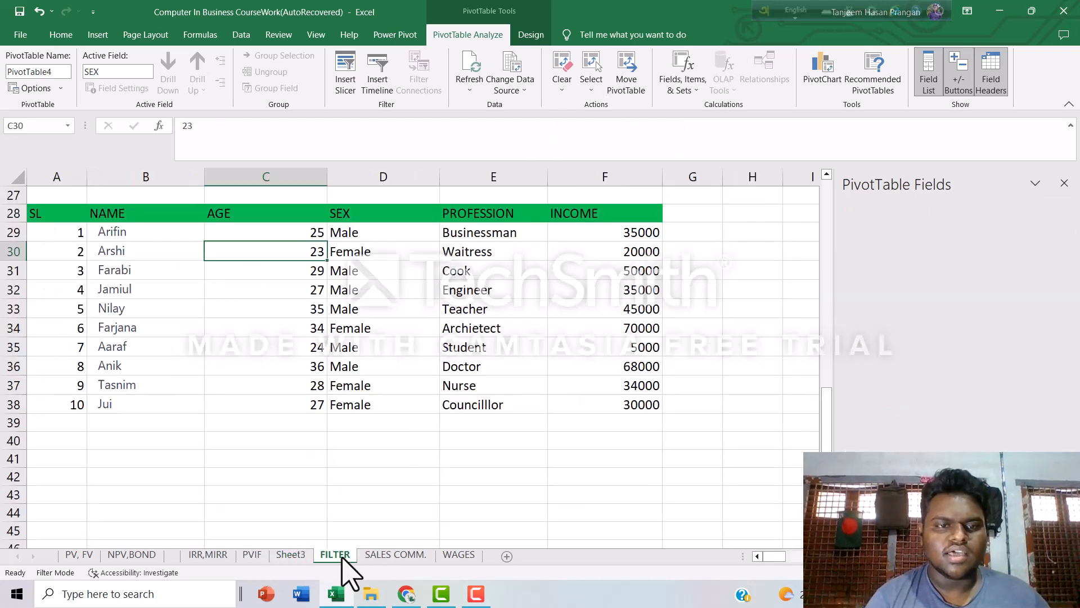
pyautogui.scroll(8, 467, 406)
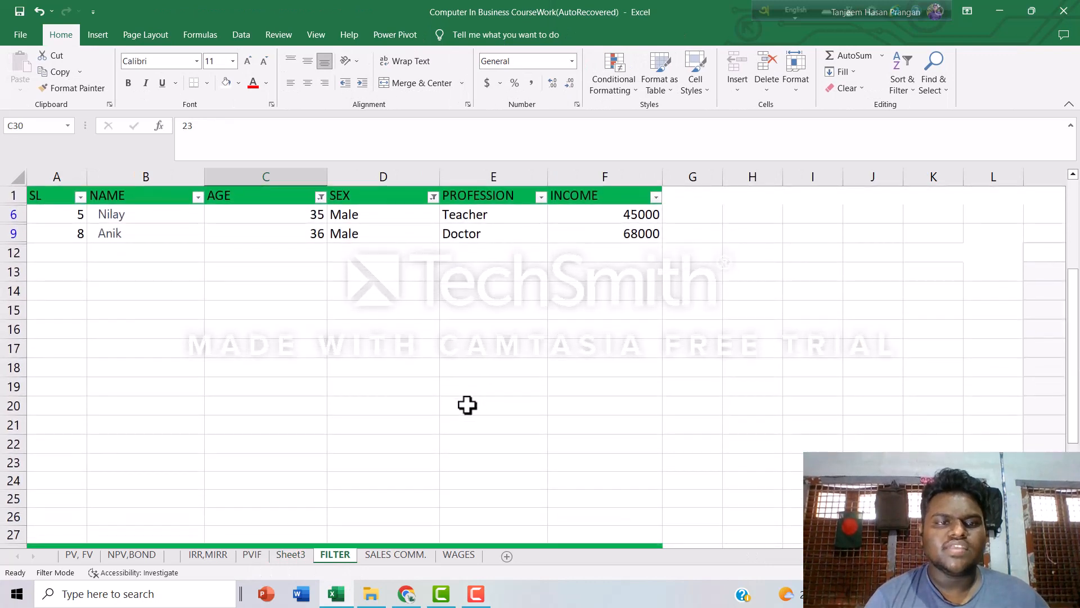
pyautogui.click(434, 198)
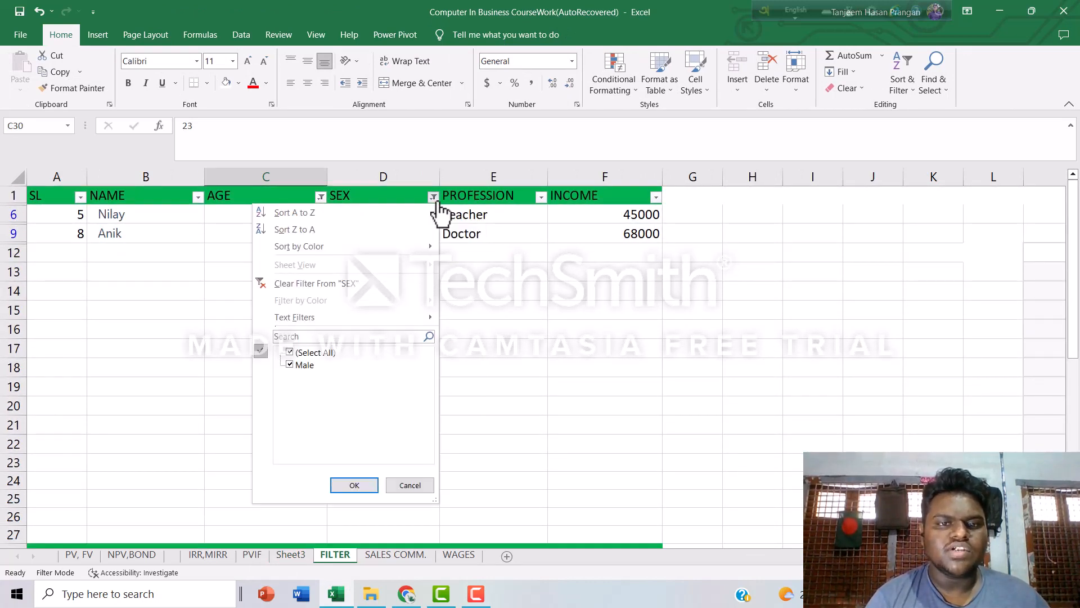
pyautogui.click(289, 352)
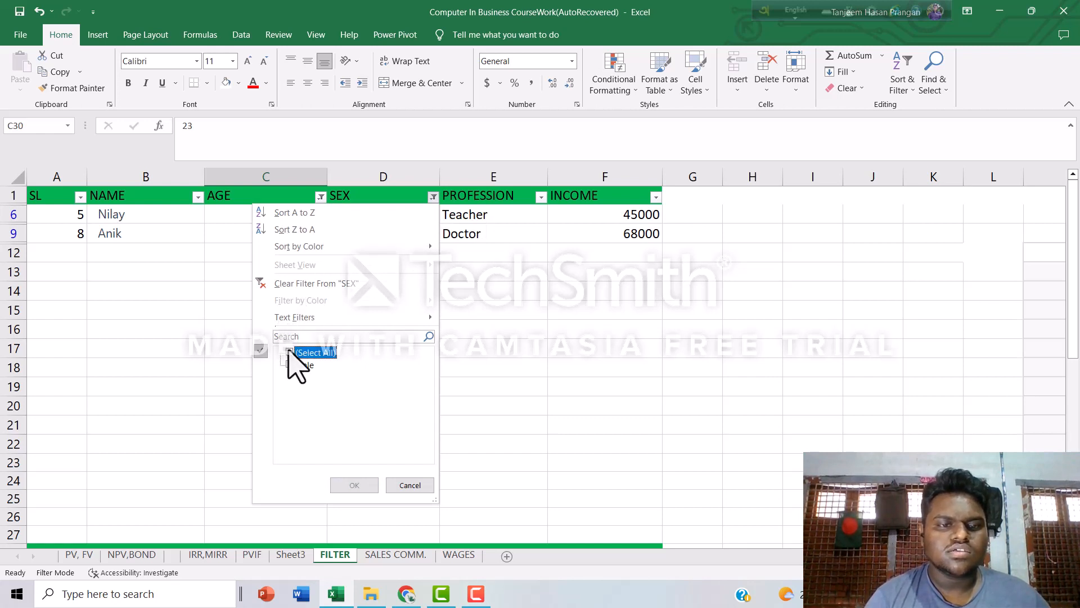
pyautogui.click(290, 352)
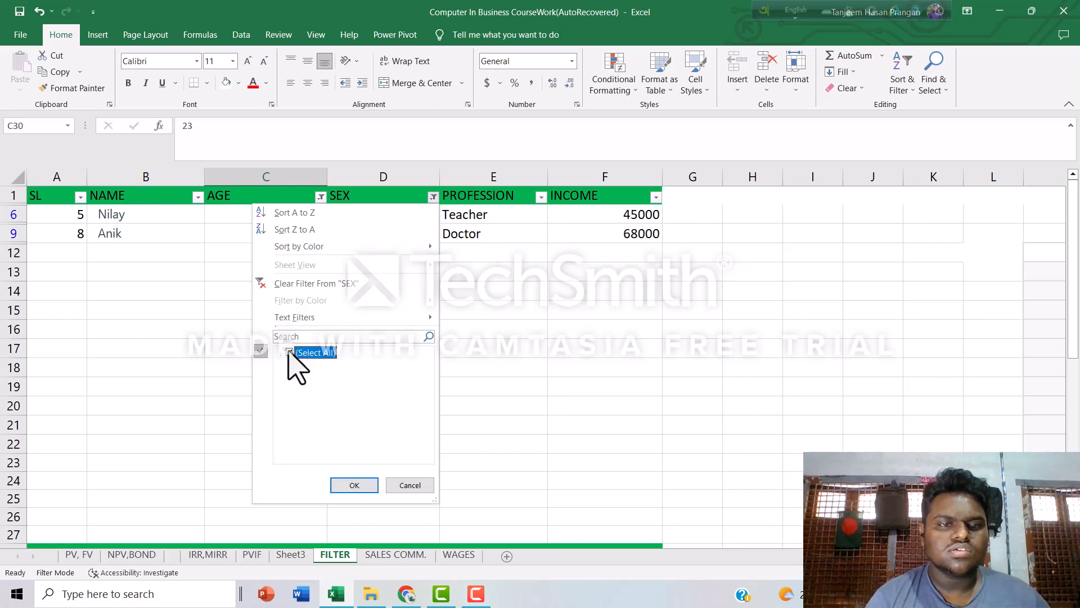
pyautogui.click(354, 484)
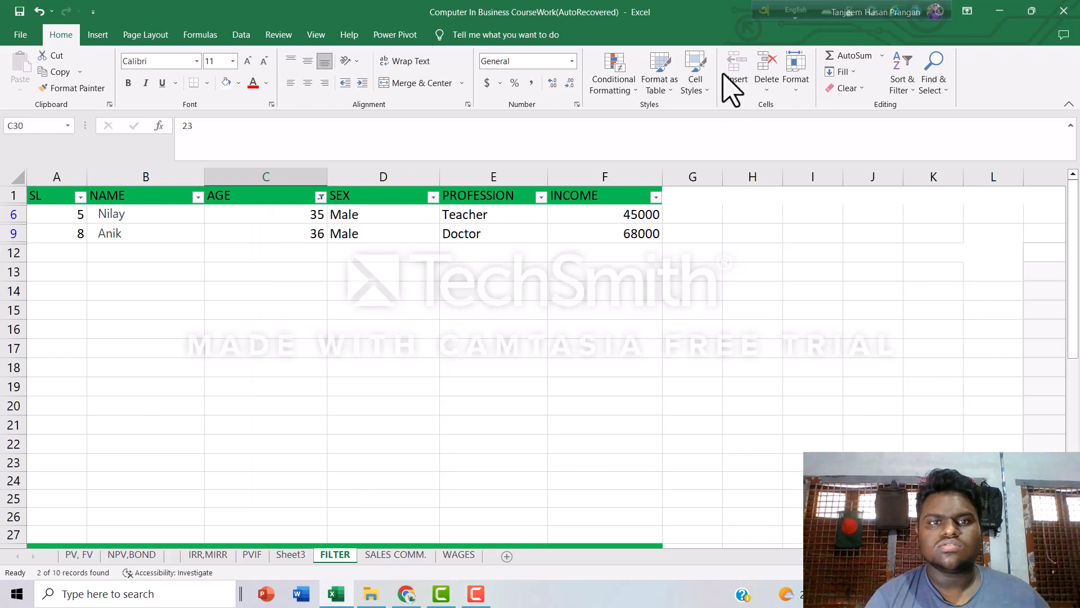